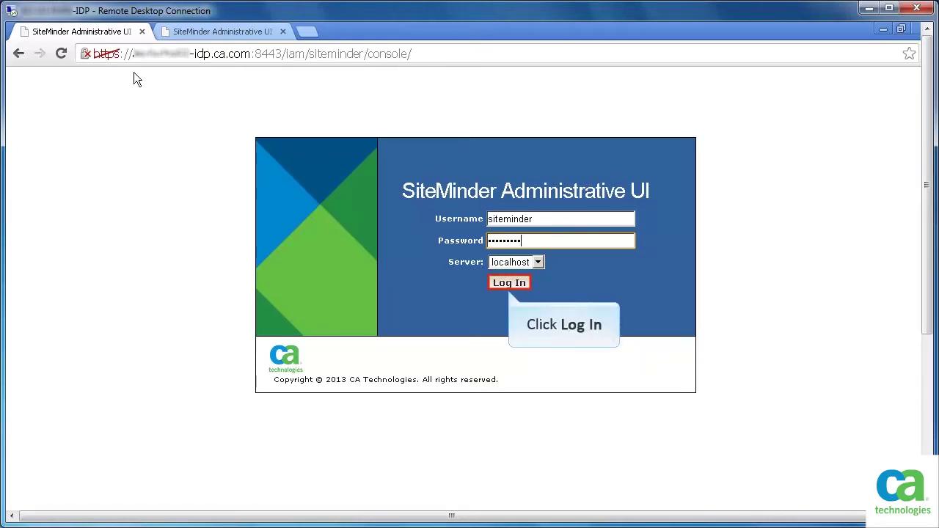
# Log in and request an RSA certificate aliased Education-idp-privatekey for Education, CA, Hyderabad, AP, India, using MD5withRSA, 1024 bits and 90 days' validity.
pyautogui.click(508, 282)
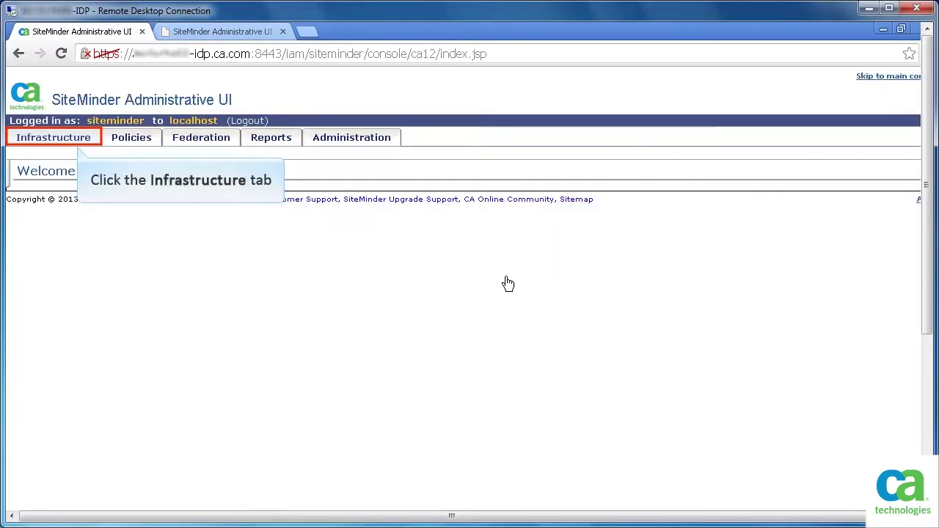
pyautogui.click(69, 178)
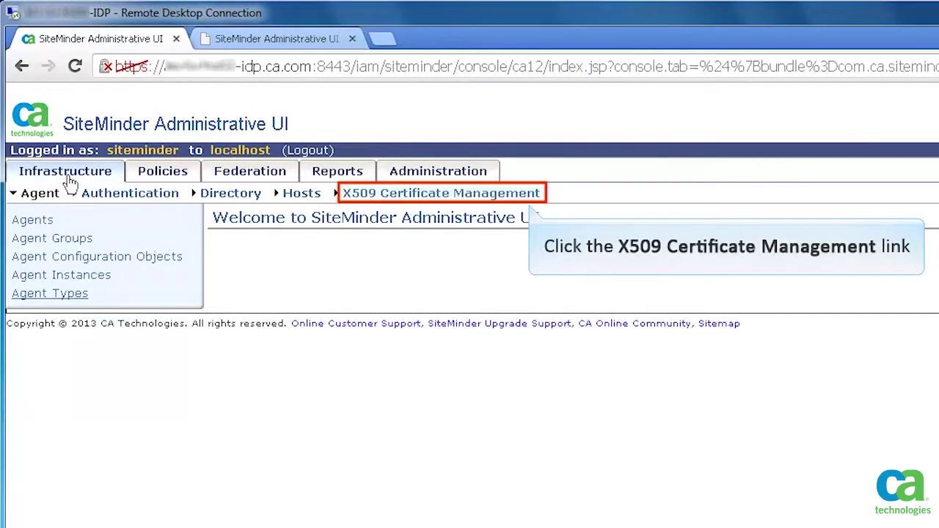
pyautogui.click(496, 196)
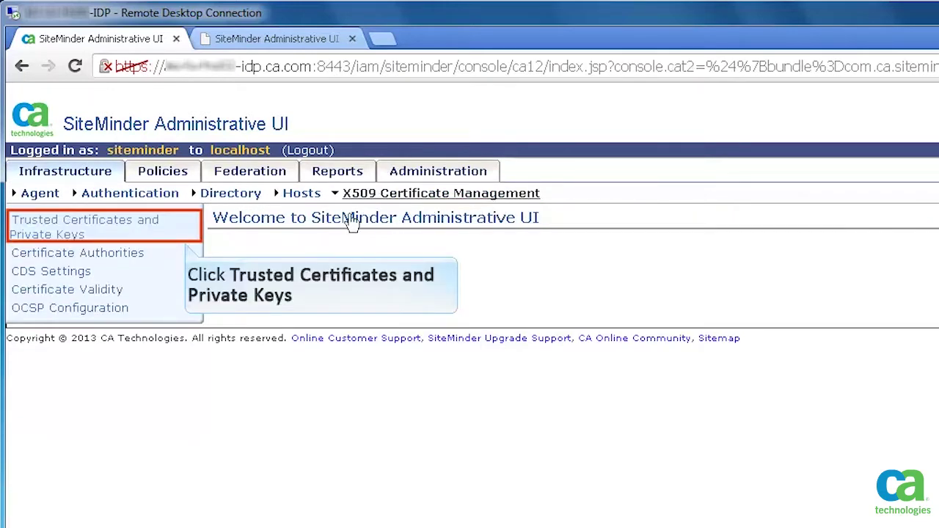
pyautogui.click(150, 241)
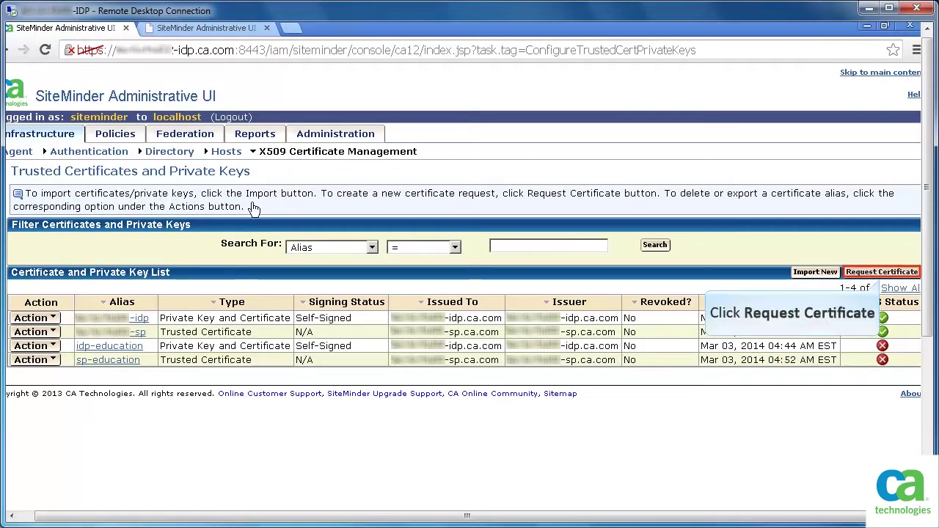
pyautogui.click(906, 273)
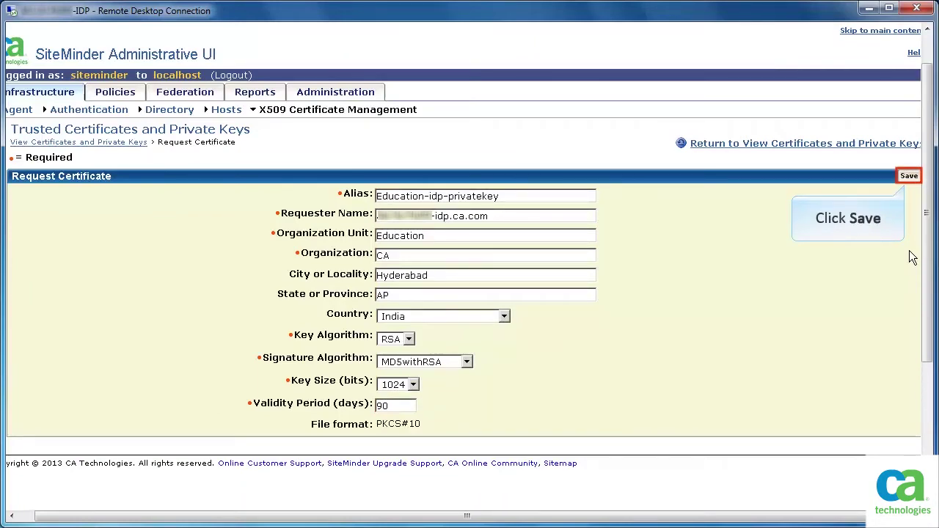
pyautogui.click(909, 177)
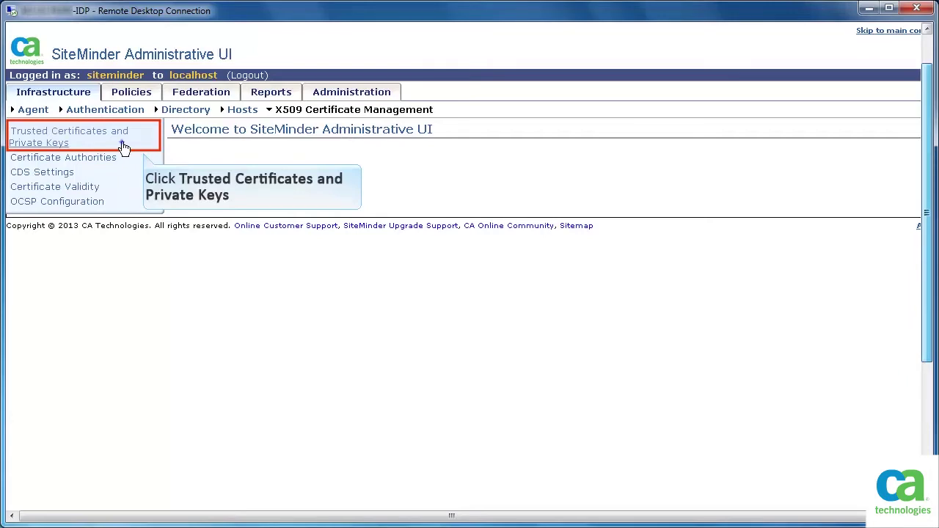
# Export the education-idp-privatekey certificate from the trusted certificates and private keys list in X509-DER format, without its chain or private key.
pyautogui.click(123, 147)
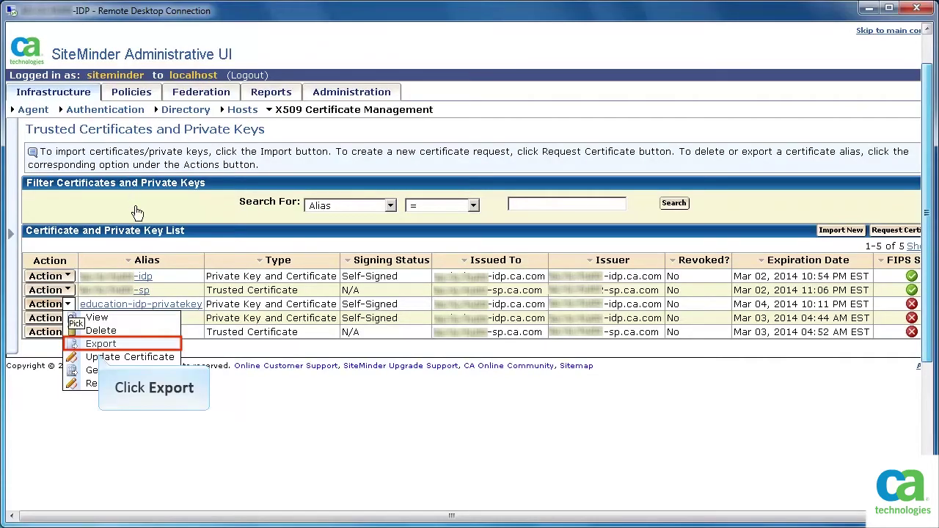
pyautogui.click(166, 349)
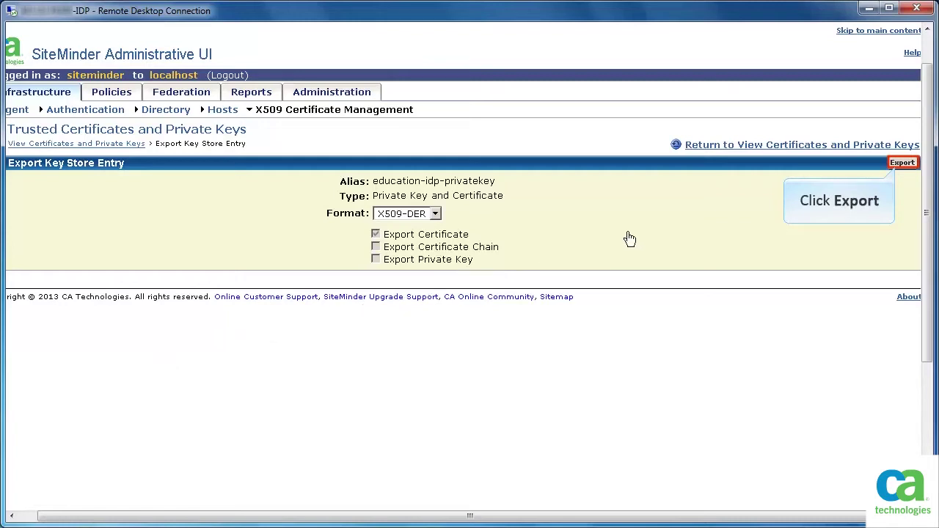
pyautogui.click(904, 163)
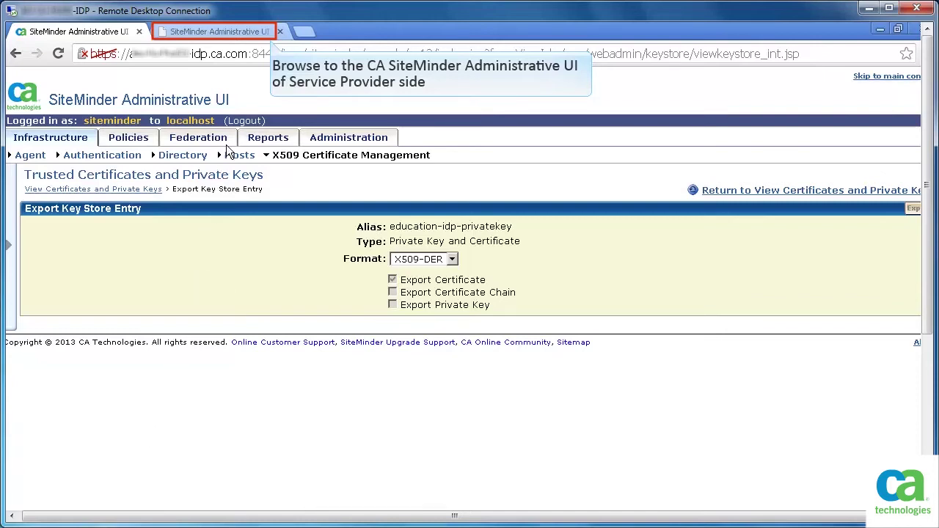
# On the Service Provider side, request an RSA certificate aliased Education-sp-privatekey for Education, CA, Hyderabad, AP, India, using MD5withRSA, 1024 bits and 90 days' validity.
pyautogui.click(258, 32)
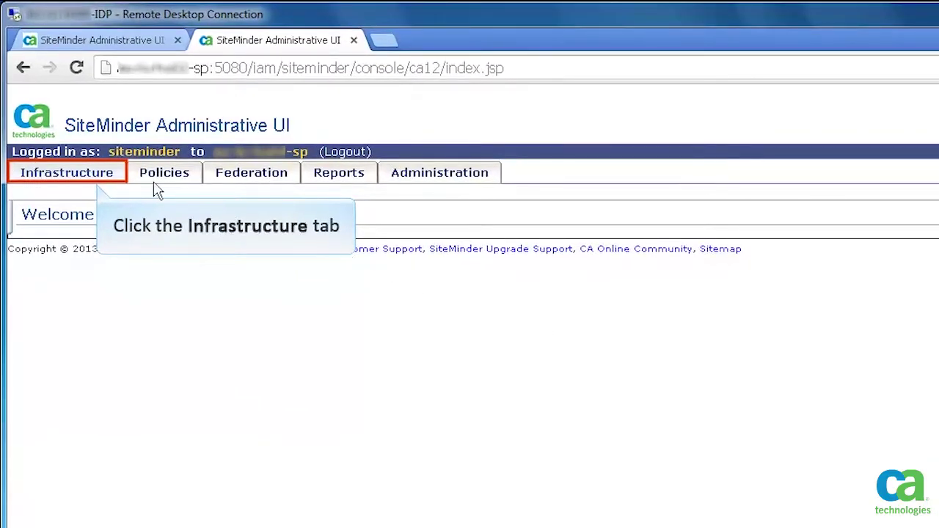
pyautogui.click(109, 172)
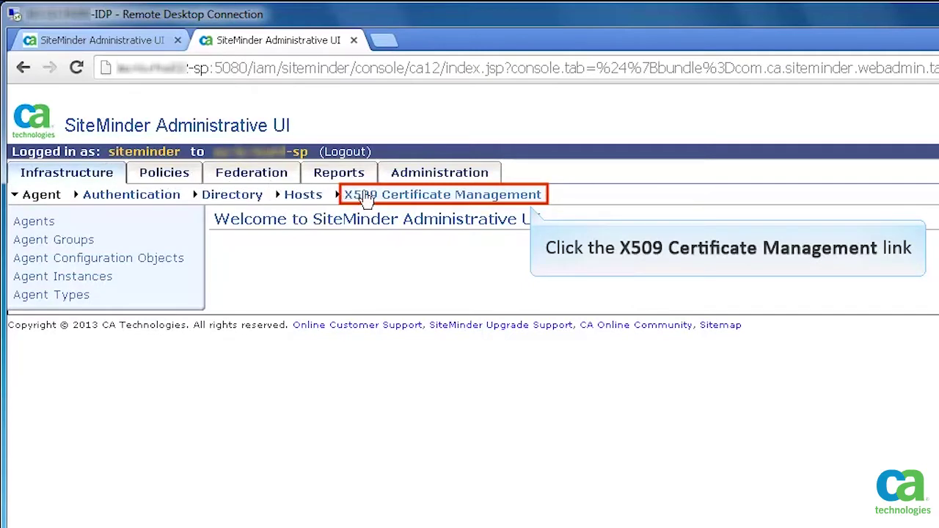
pyautogui.click(458, 201)
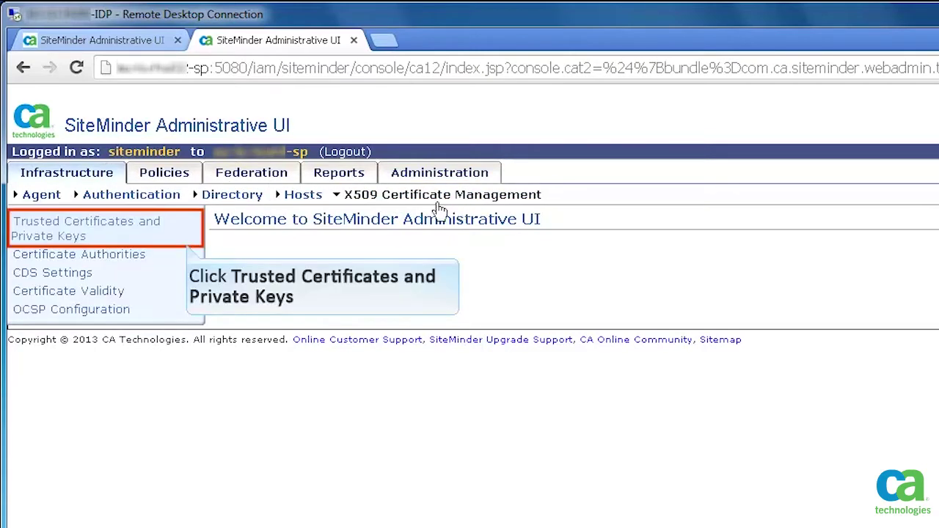
pyautogui.click(156, 244)
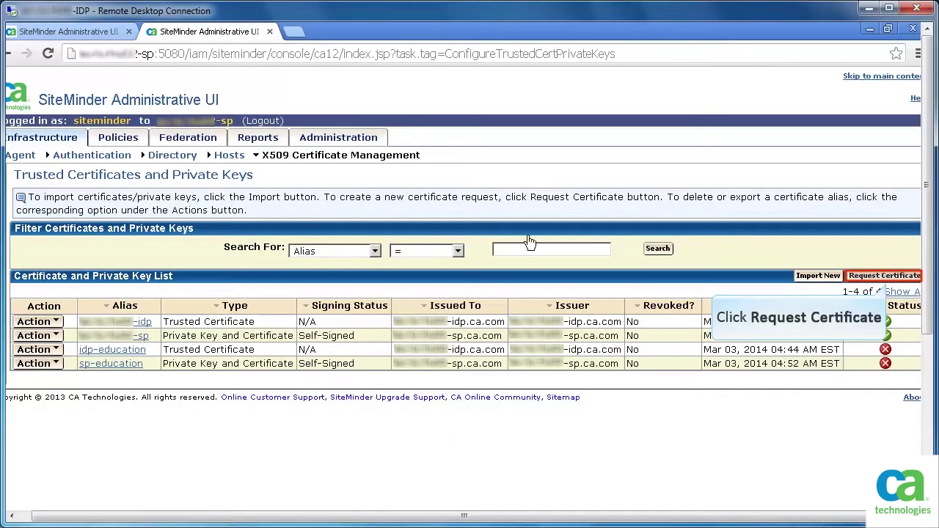
pyautogui.click(893, 276)
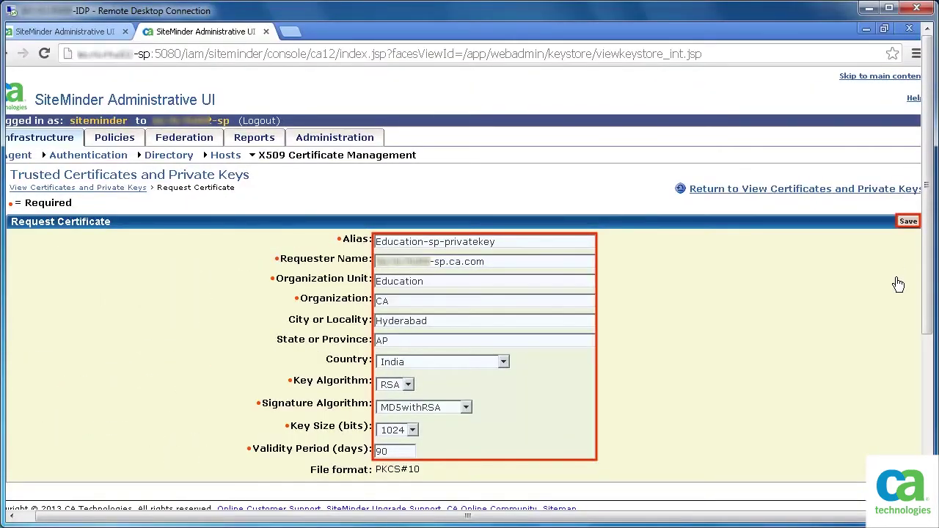
pyautogui.click(908, 223)
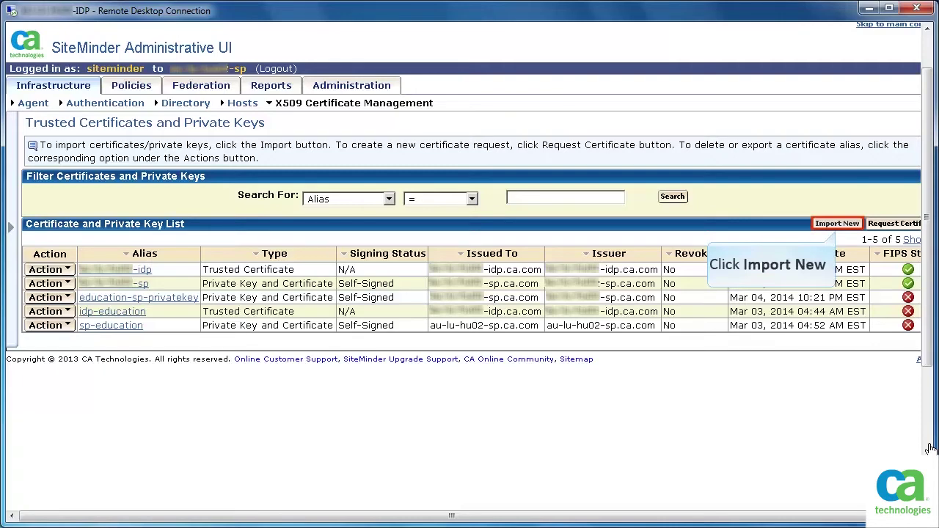
# Import education-idp-privatekey.cer as a single key/cert file on the Service Provider side under the alias education-idp-publickey.
pyautogui.click(847, 230)
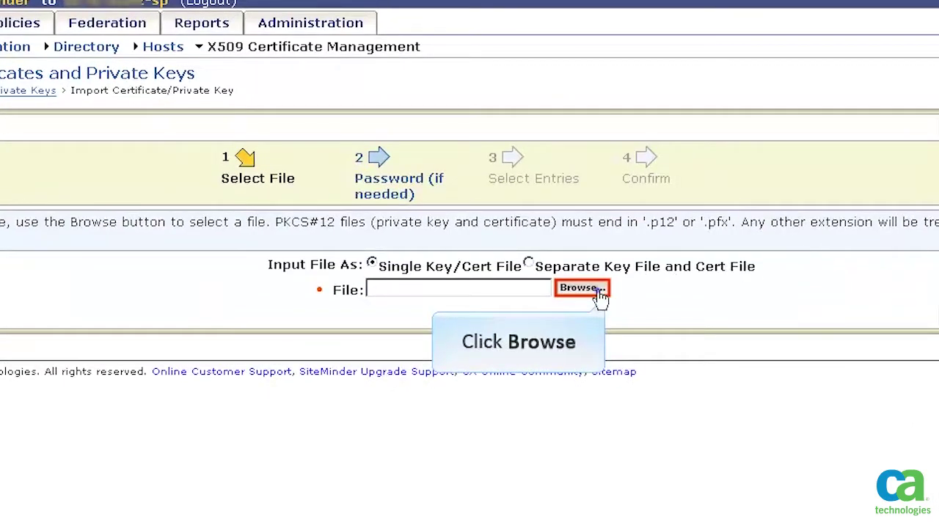
pyautogui.click(599, 290)
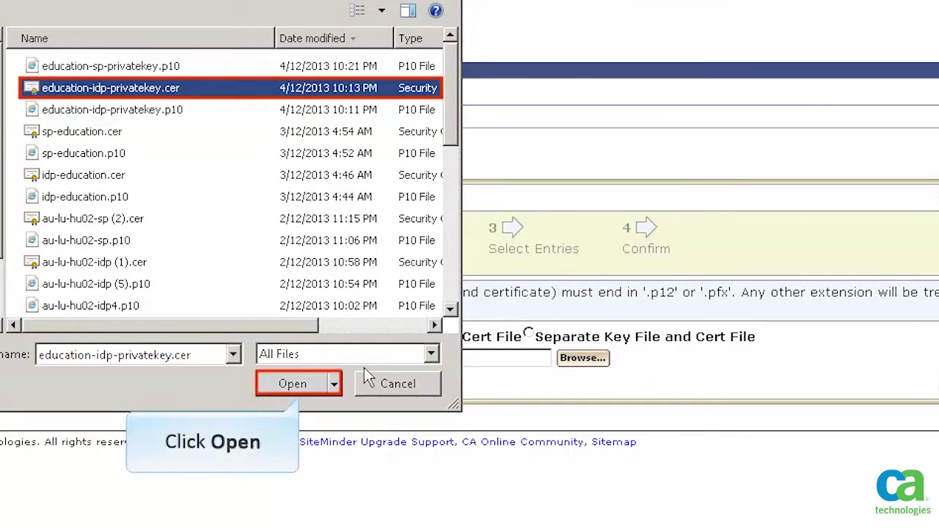
pyautogui.click(317, 383)
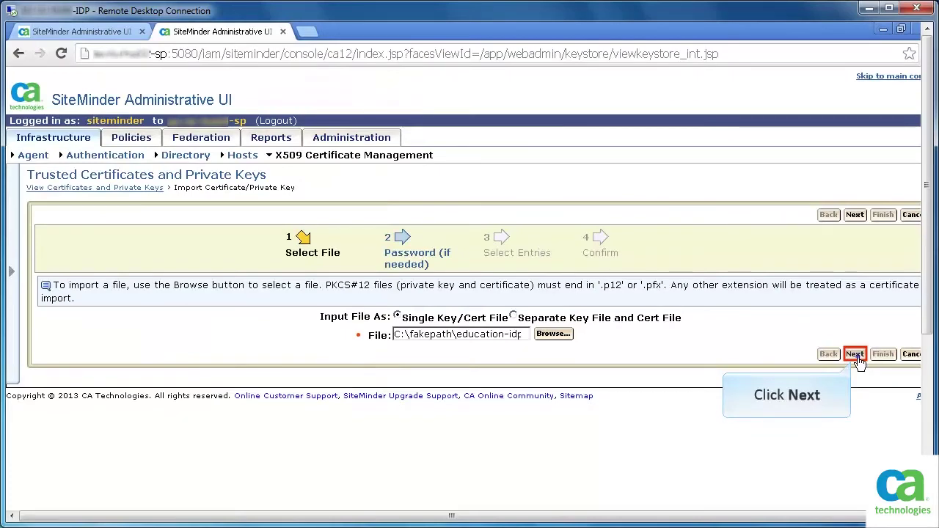
pyautogui.click(855, 354)
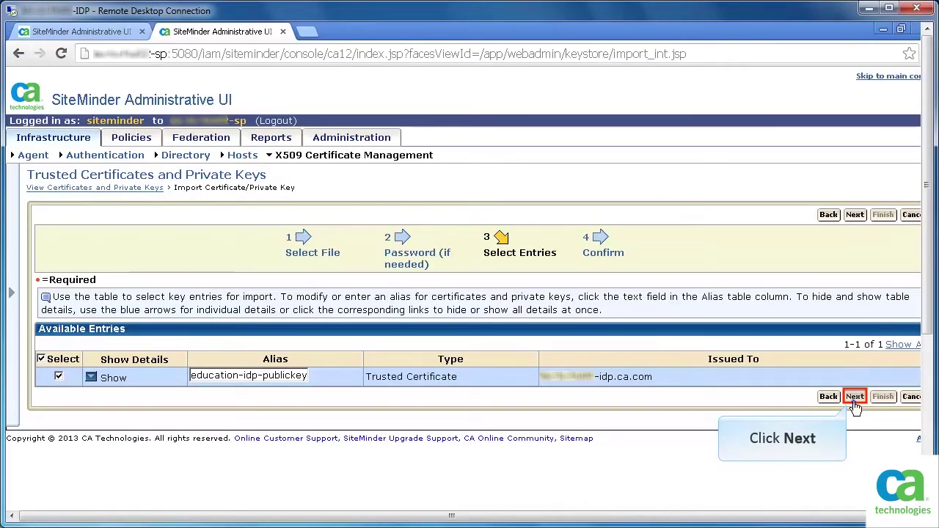
pyautogui.click(854, 396)
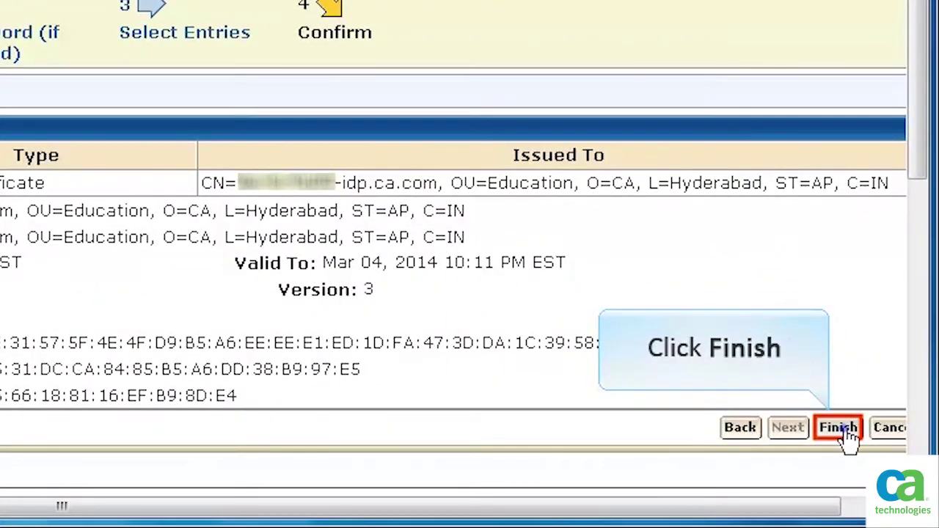
pyautogui.click(844, 429)
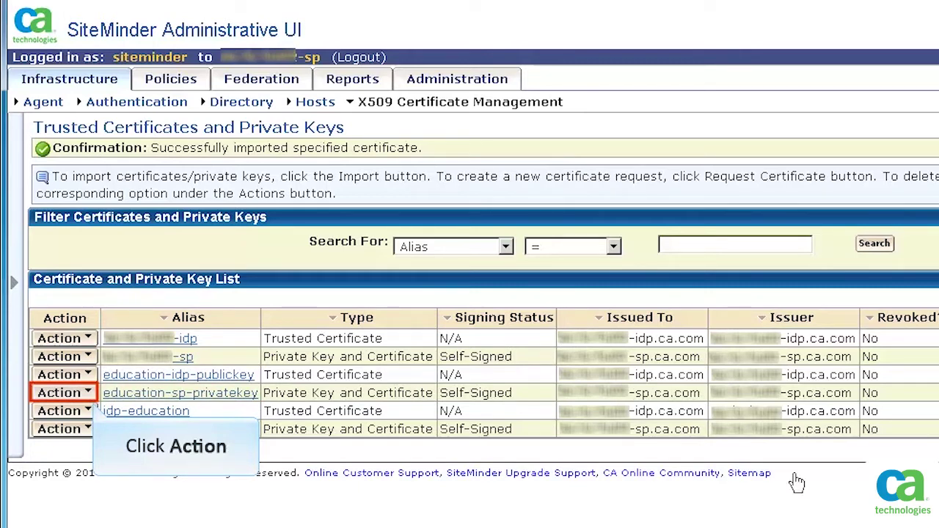
# Export the education-sp-privatekey certificate in X509-DER format, without its chain or private key.
pyautogui.click(84, 394)
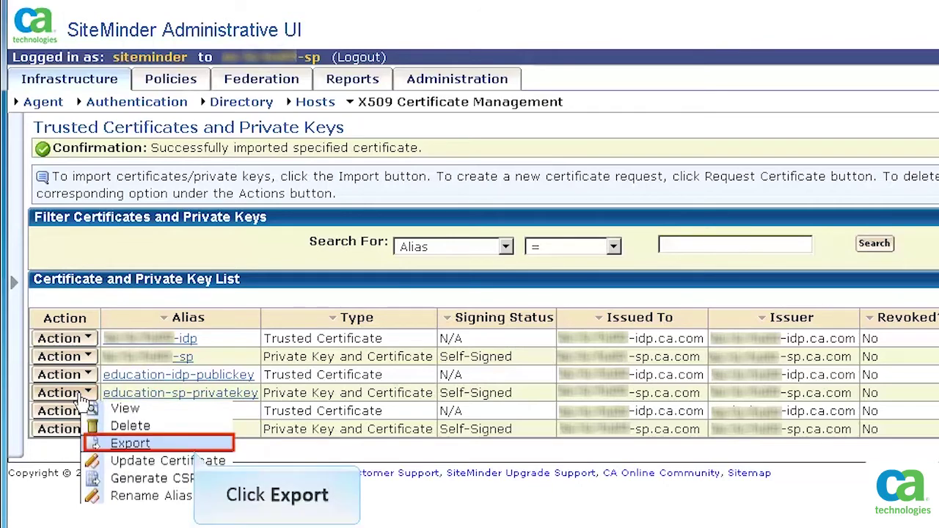
pyautogui.click(209, 445)
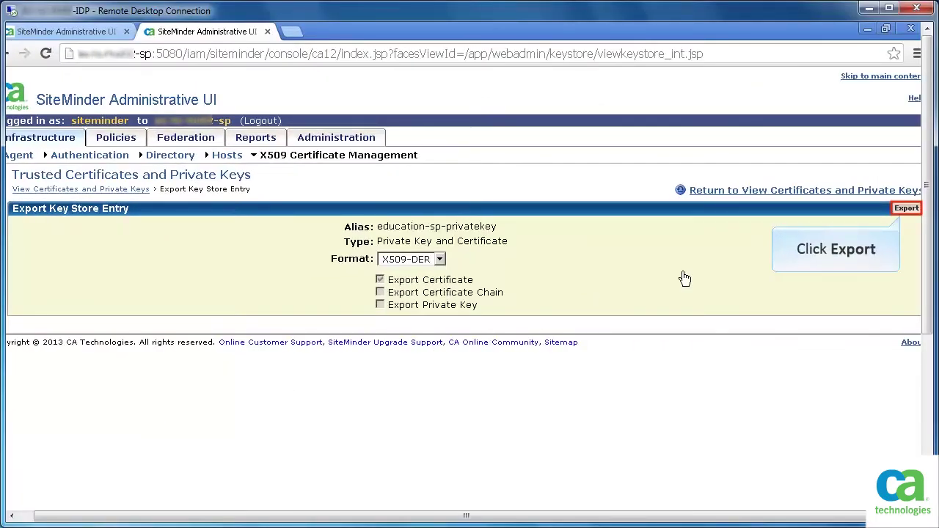
pyautogui.click(907, 209)
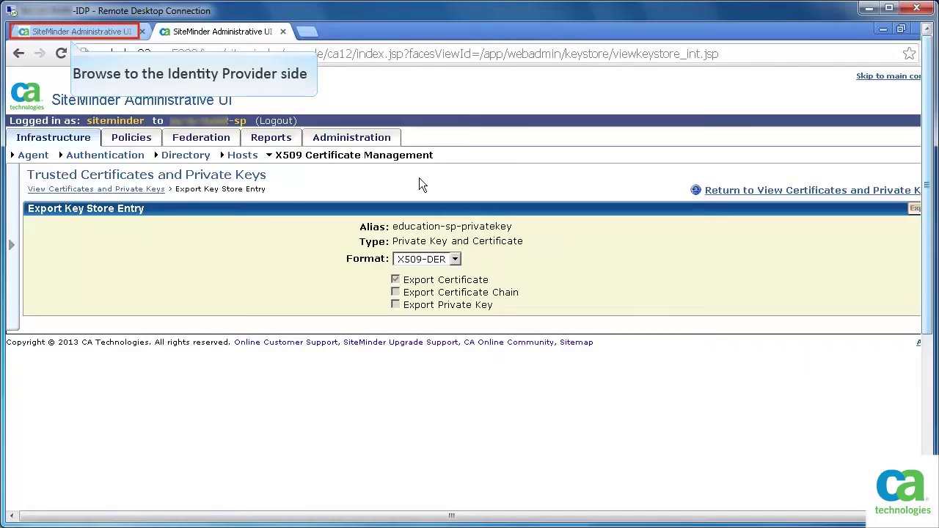
# On the Identity Provider side, import education-sp-privatekey.cer as a single key/cert file under the alias education-sp-publickey.
pyautogui.click(108, 33)
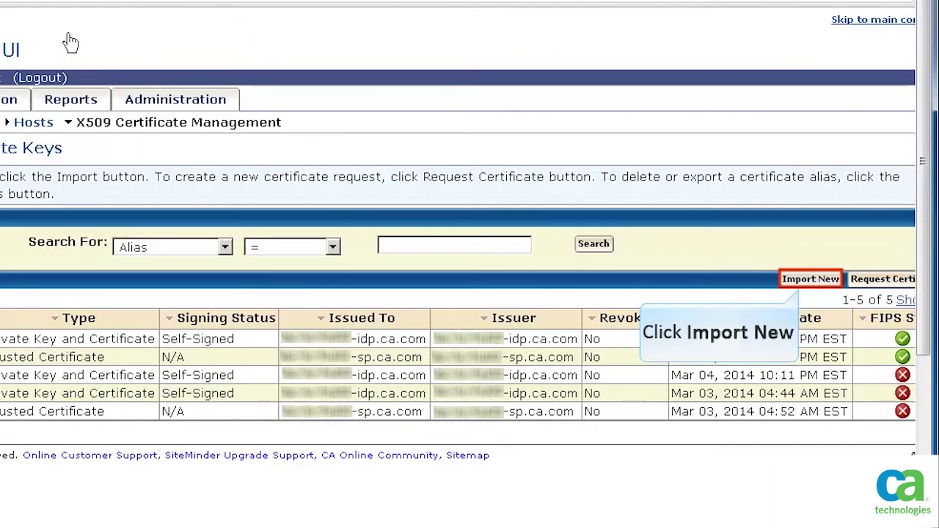
pyautogui.click(805, 286)
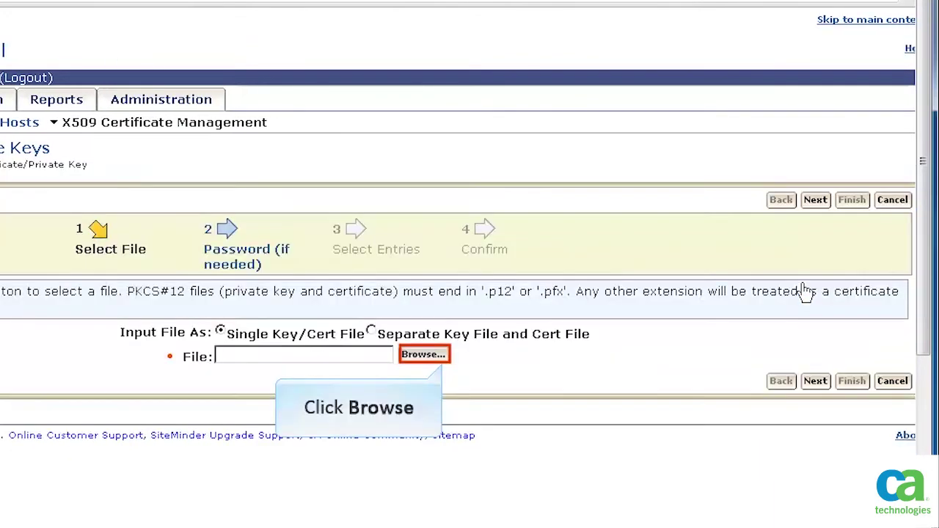
pyautogui.click(547, 337)
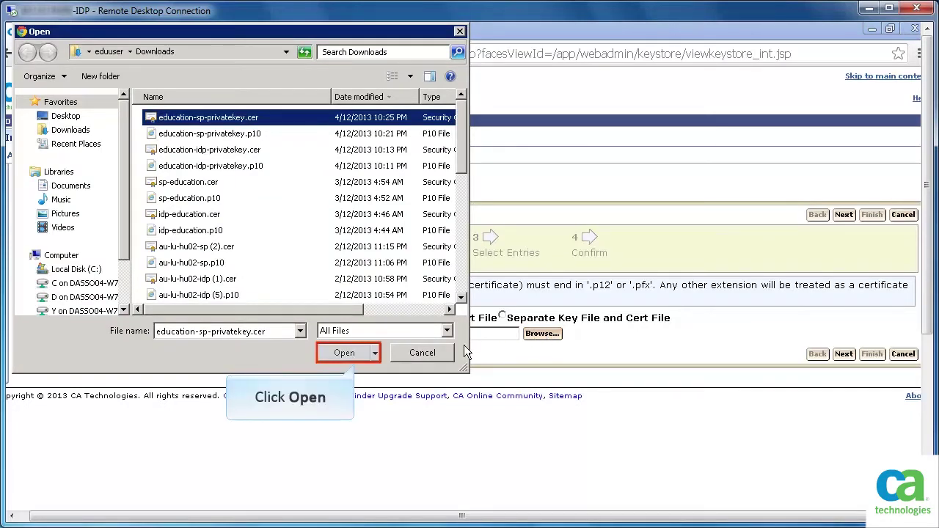
pyautogui.click(367, 353)
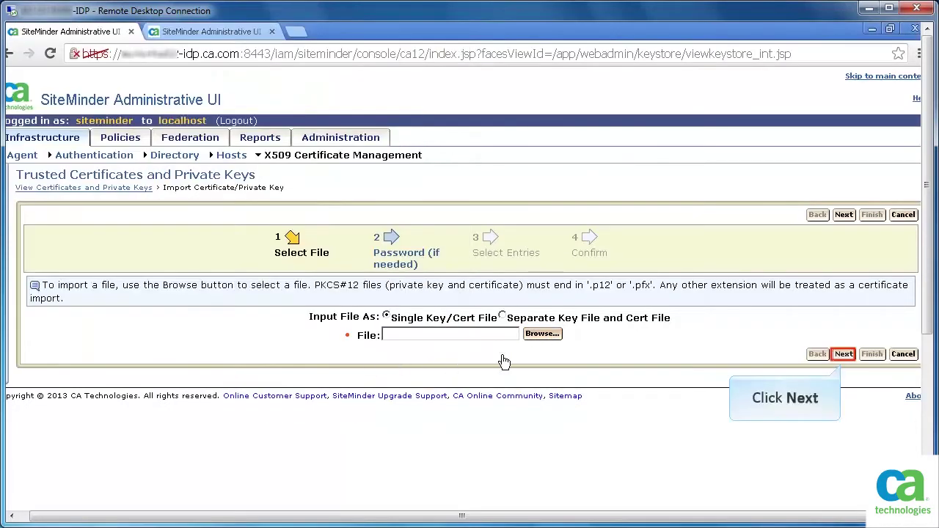
pyautogui.click(845, 355)
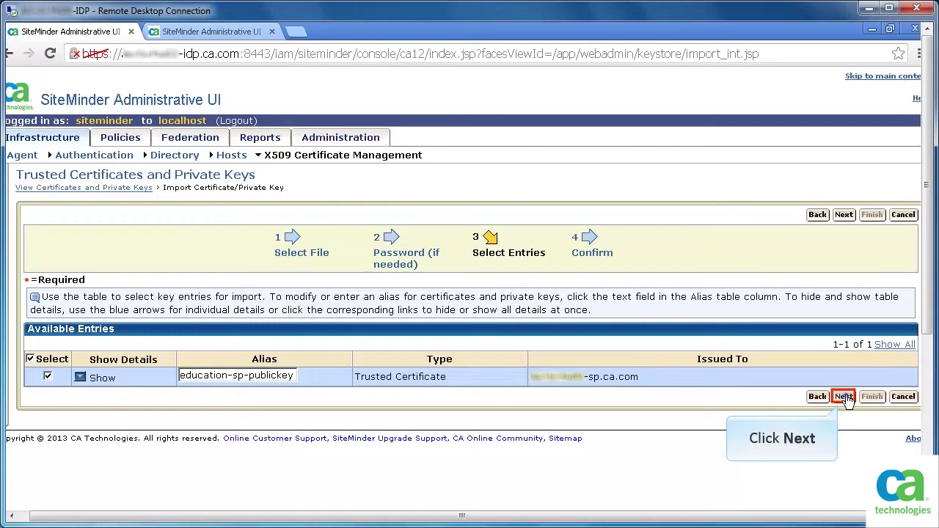
pyautogui.click(844, 396)
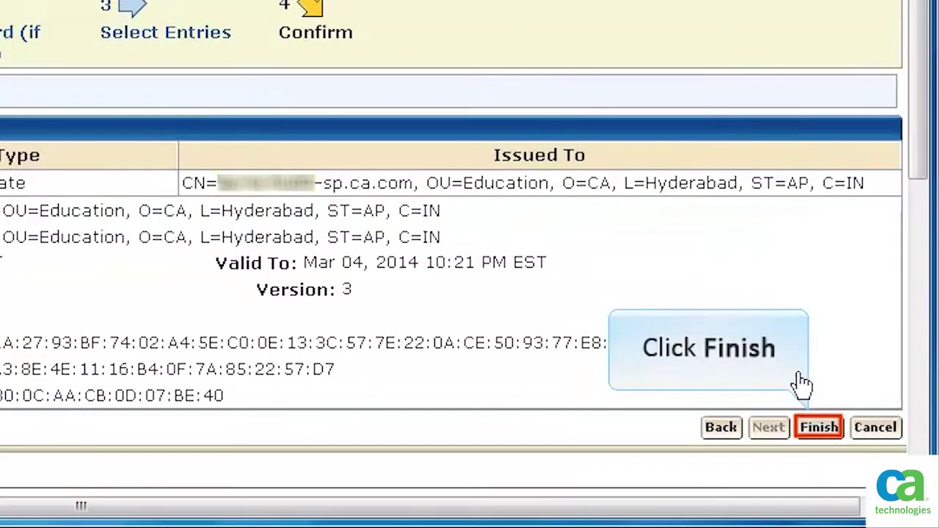
pyautogui.click(871, 473)
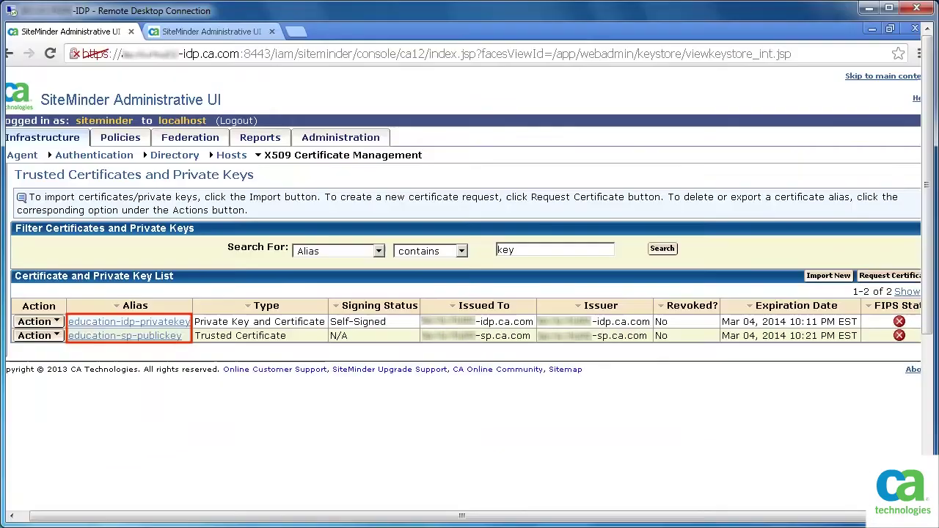
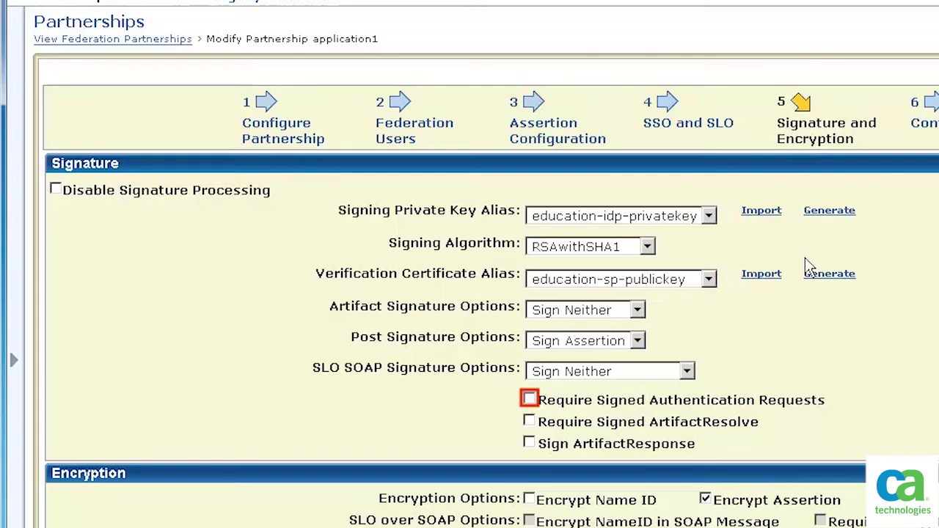
# Require signed authentication requests in the signature settings of the application1 partnership and finish its modification.
pyautogui.click(529, 400)
pyautogui.scroll(-3, 530, 399)
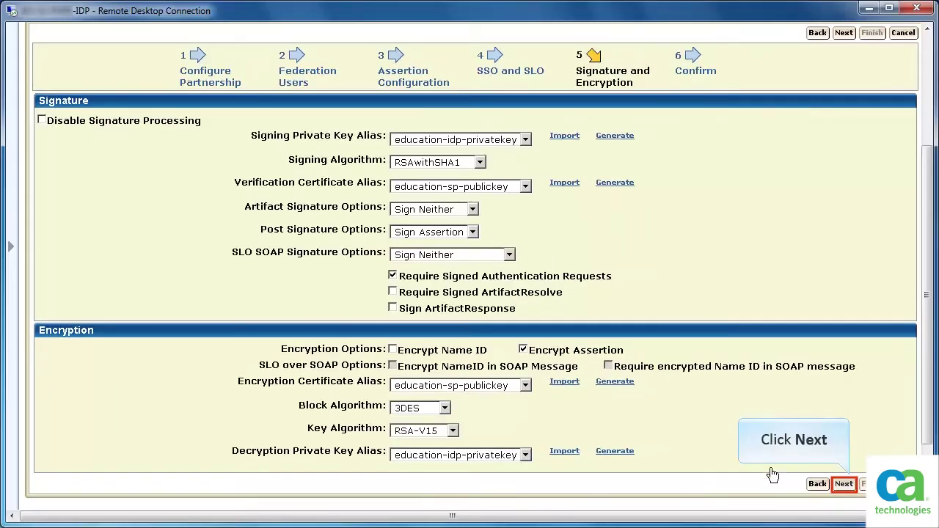
pyautogui.click(843, 483)
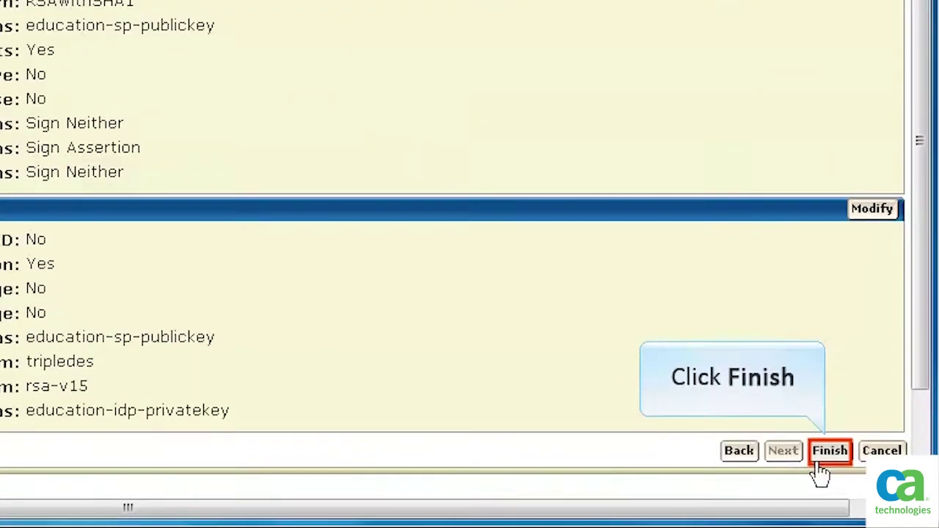
pyautogui.click(832, 464)
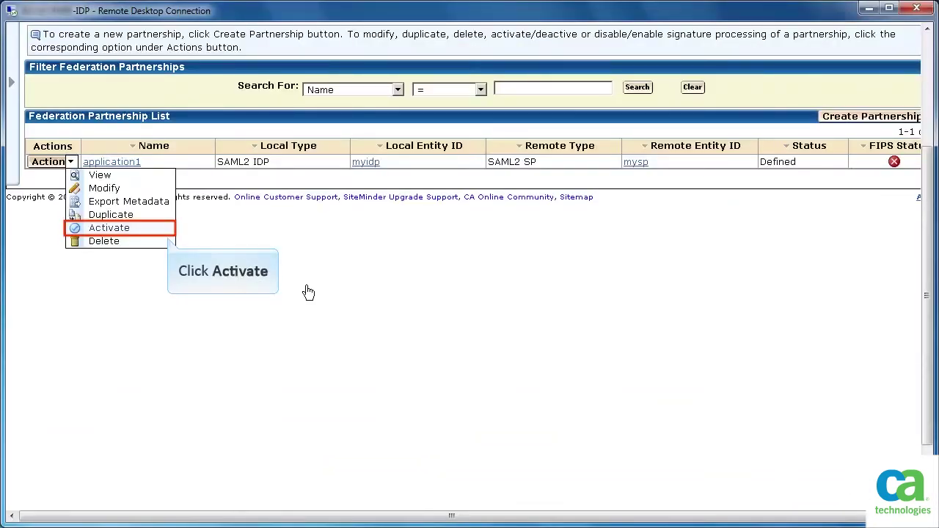
# Activate the application1 partnership on the Identity Provider side.
pyautogui.click(156, 232)
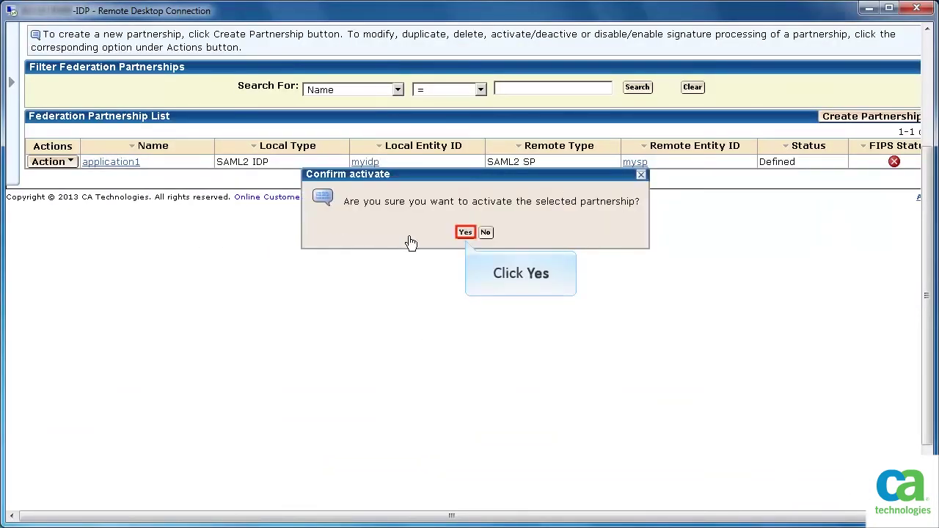
pyautogui.click(466, 234)
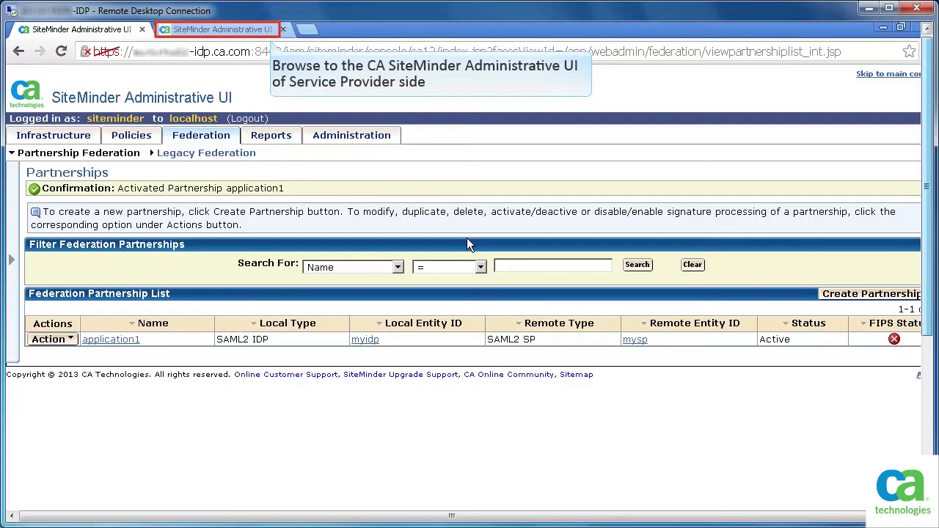
# Switch to the Service Provider's Administrative UI and deactivate the application1 federation partnership there.
pyautogui.click(220, 29)
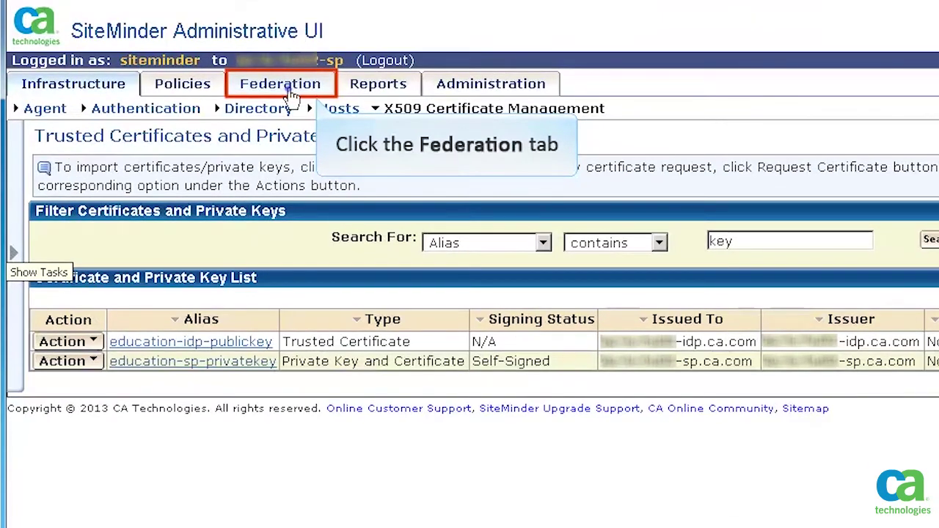
pyautogui.click(290, 91)
pyautogui.click(106, 145)
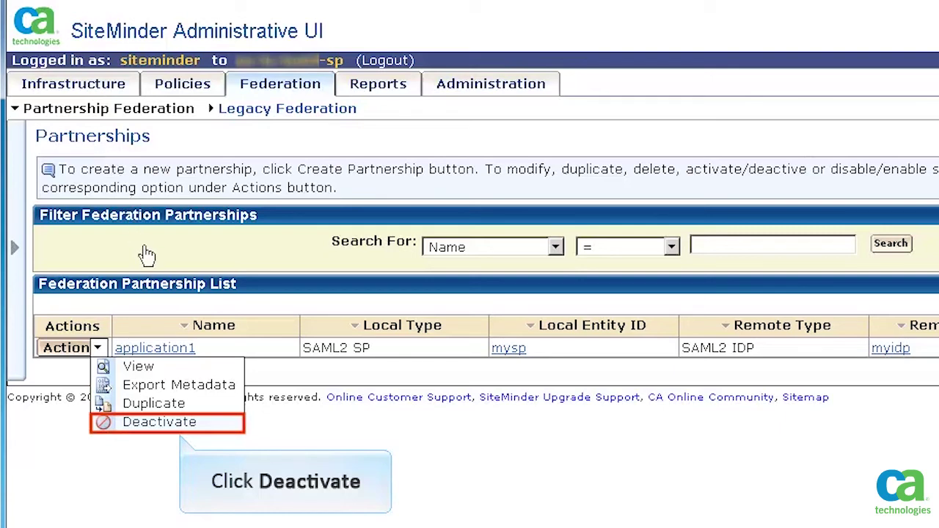
pyautogui.click(210, 425)
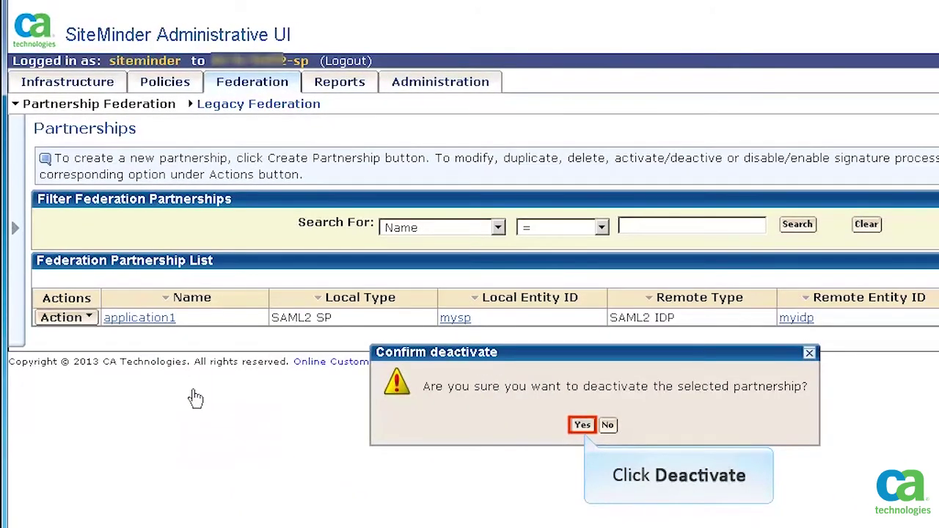
pyautogui.click(582, 425)
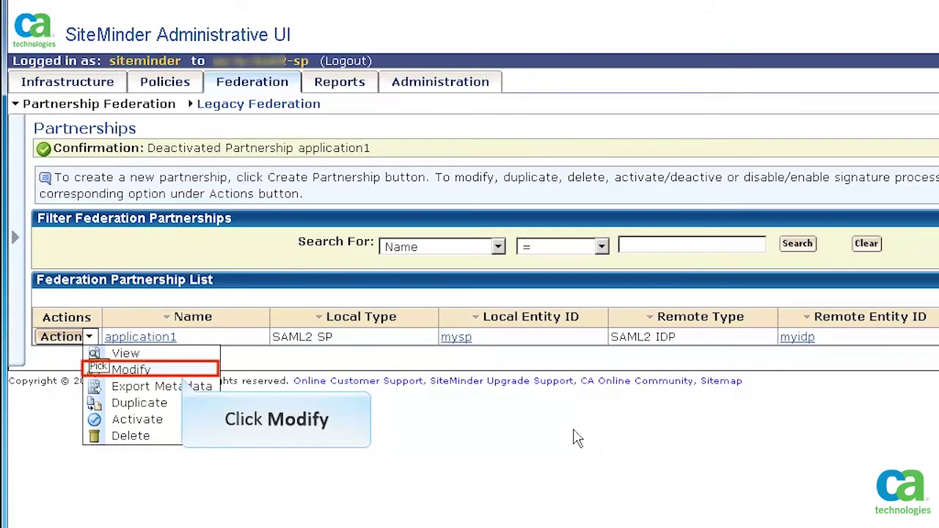
# Configure application1 to sign authentication requests and require encrypted assertions with education-sp-privatekey and education-idp-publickey, finish the modification and activate the partnership.
pyautogui.click(155, 370)
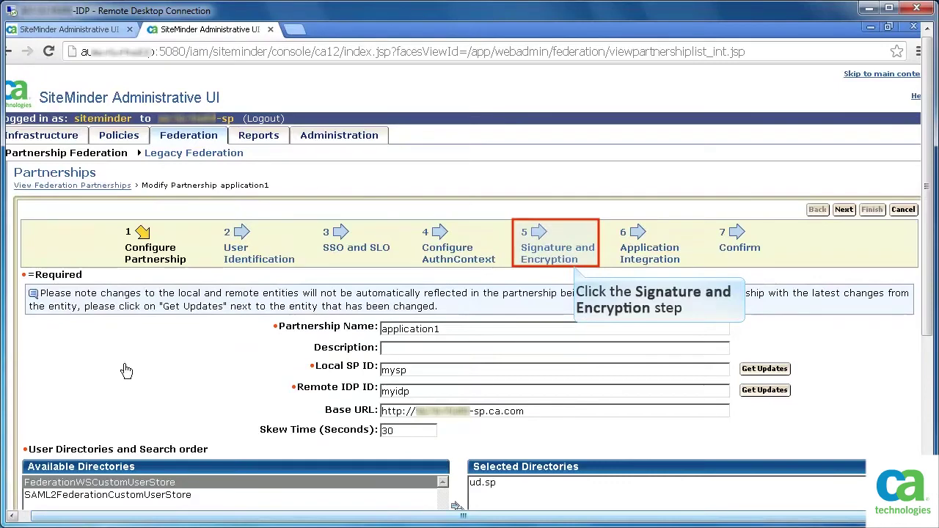
pyautogui.click(580, 250)
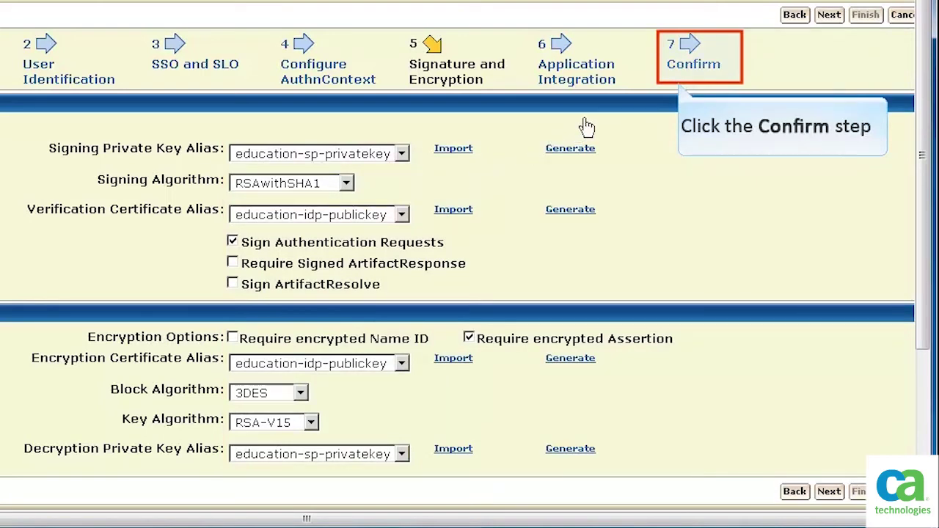
pyautogui.click(698, 66)
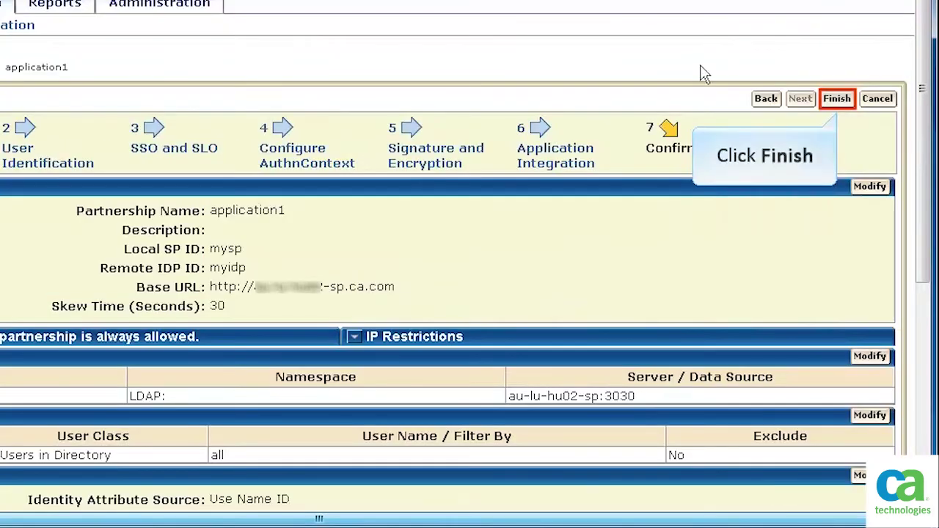
pyautogui.click(841, 99)
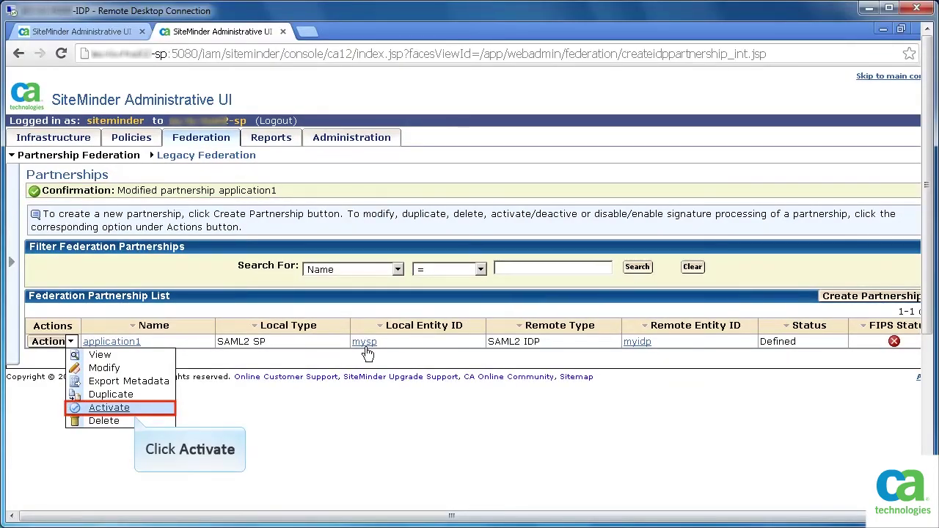
pyautogui.click(109, 407)
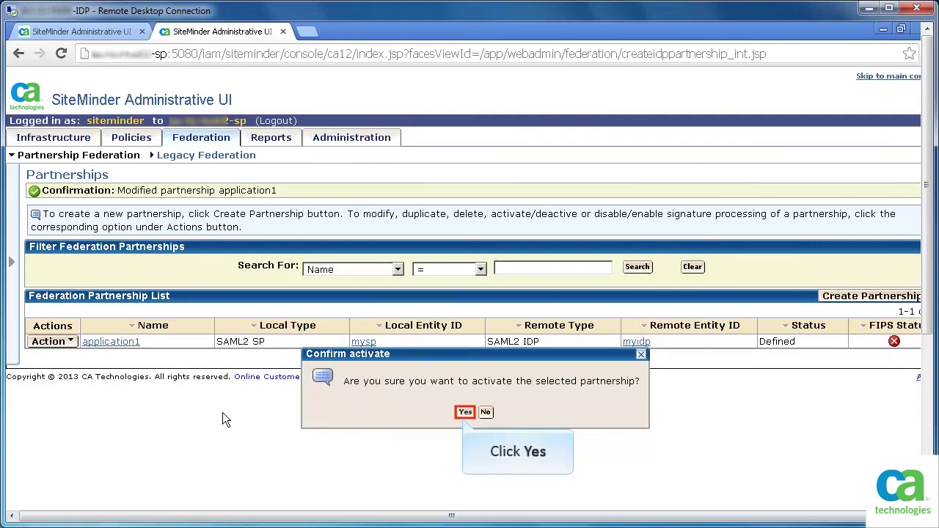
pyautogui.click(467, 412)
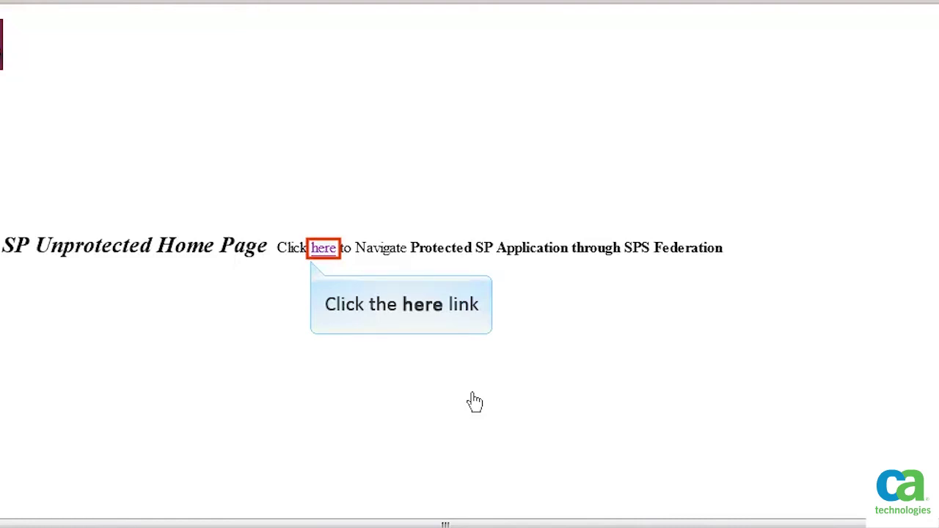
# Navigate to the protected SP application from the unprotected home page and sign in with the test user's name and password.
pyautogui.click(325, 252)
pyautogui.write('••••••••')
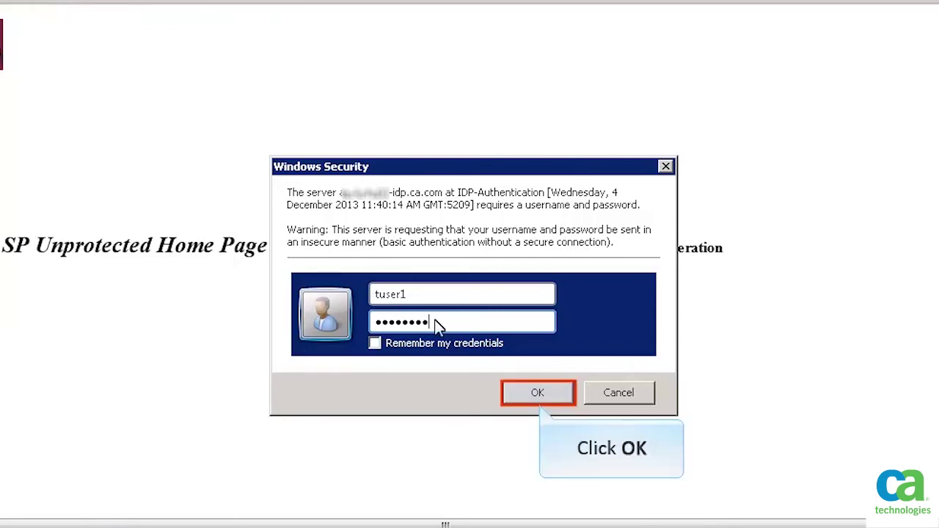
pyautogui.click(551, 391)
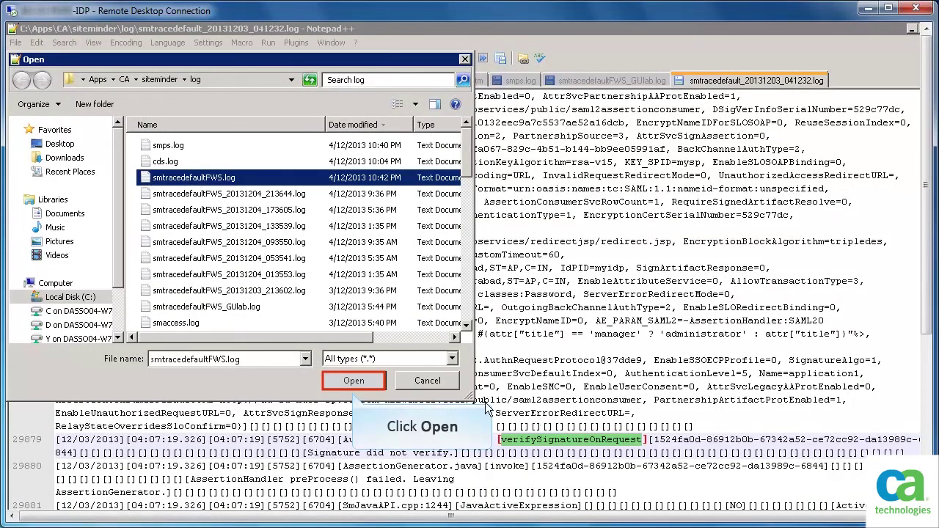
# Open smtracedefaultFWS.log from the siteminder log folder in Notepad++ and examine its verifySignatureOnRequest entry.
pyautogui.click(354, 381)
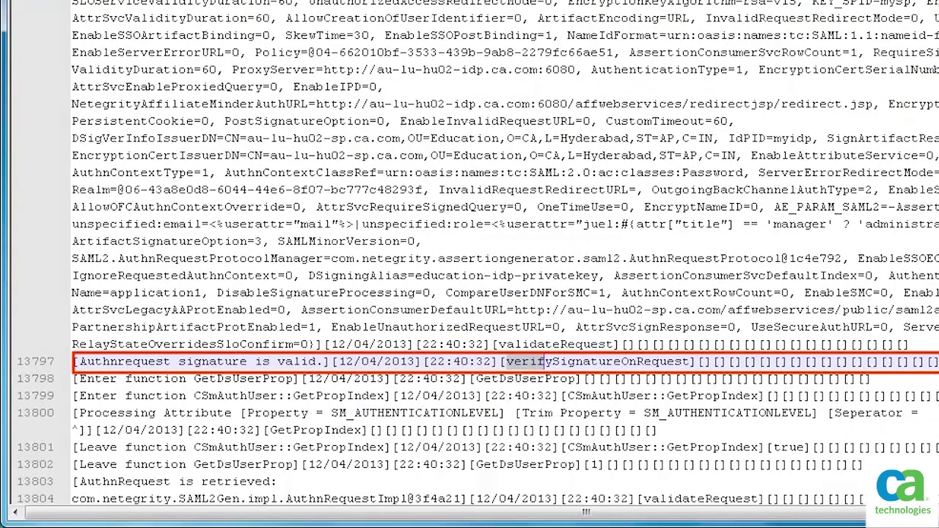